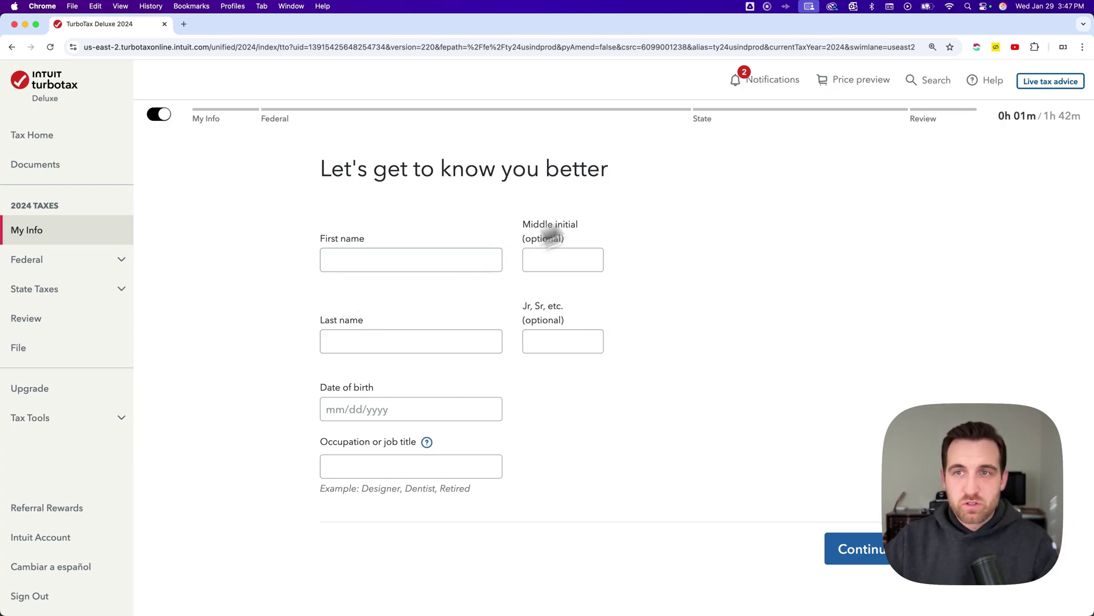
# - Review the Deluxe price preview showing a $31.20 subtotal, then close the breakdown
pyautogui.click(846, 82)
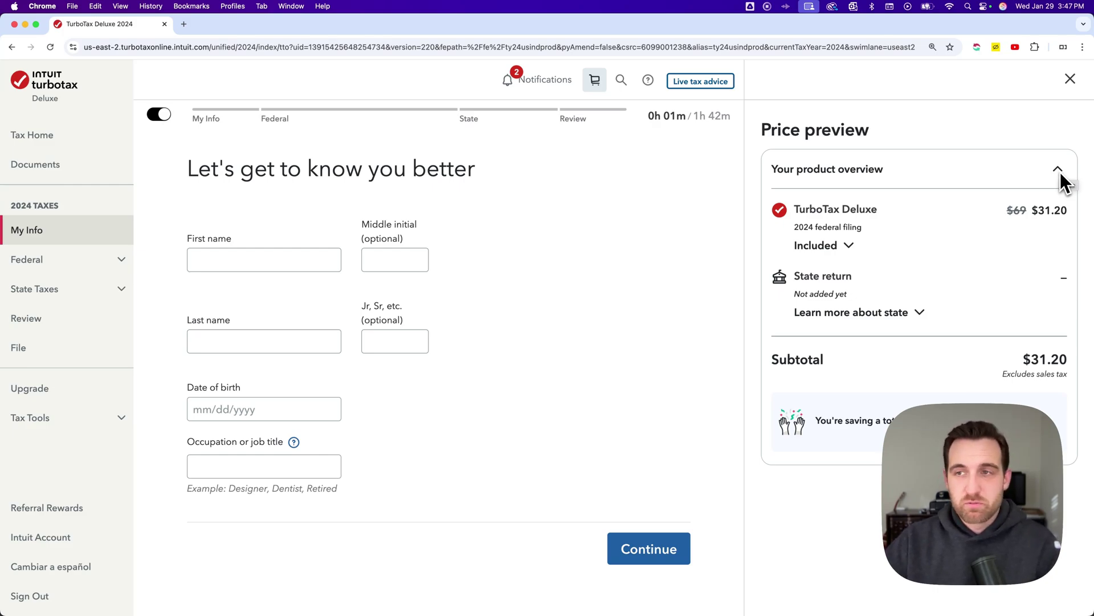
pyautogui.click(1058, 169)
pyautogui.click(1070, 78)
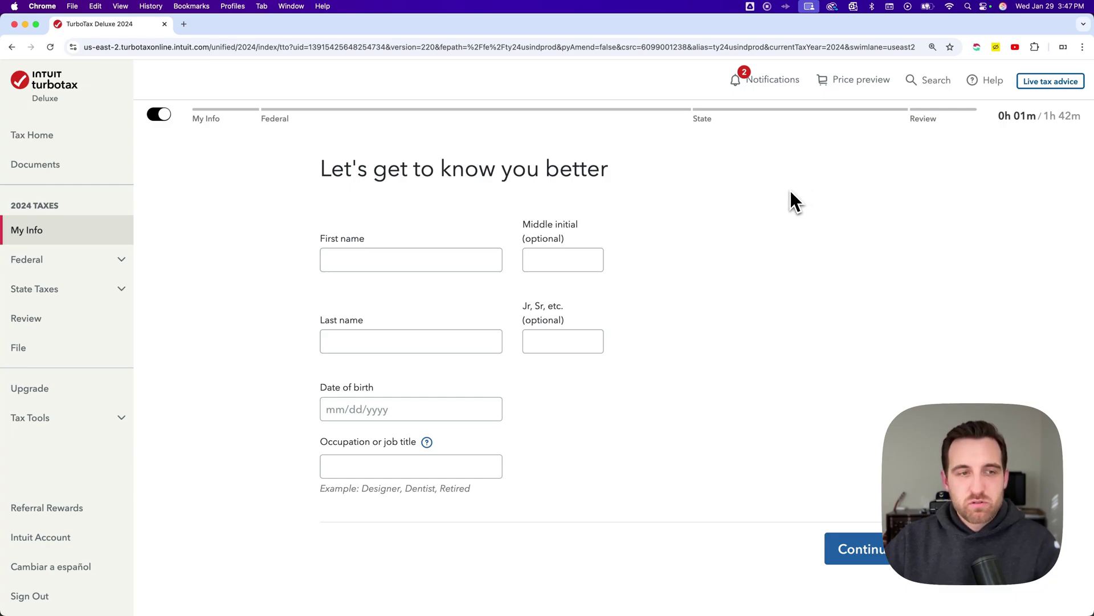
# - Open the upgrade offers, view the 'Real experts help or do it for you' plans, then dismiss them
pyautogui.click(58, 390)
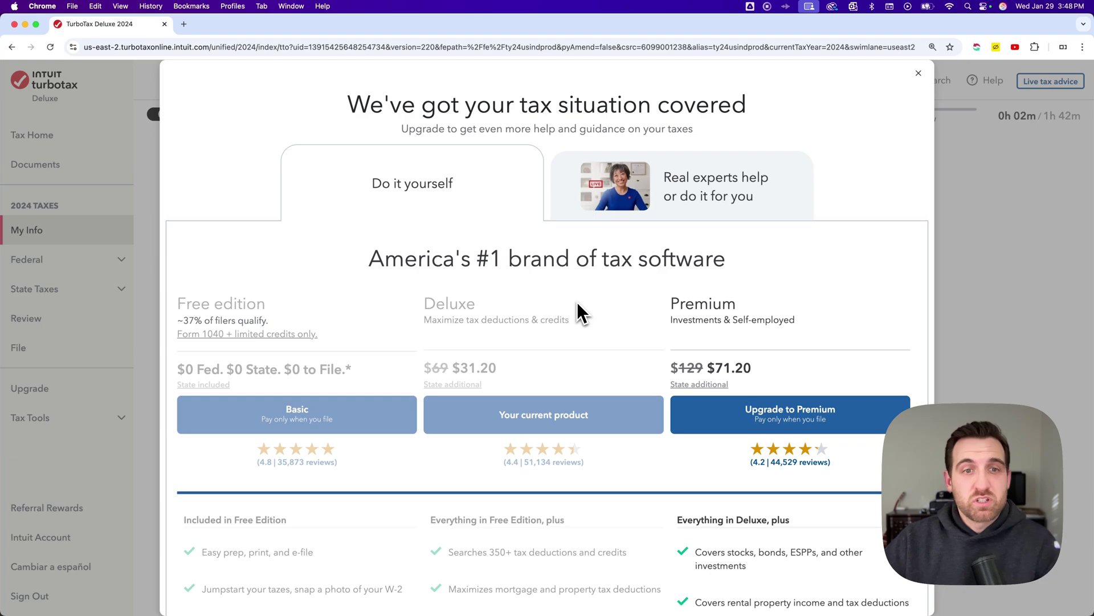
pyautogui.click(678, 195)
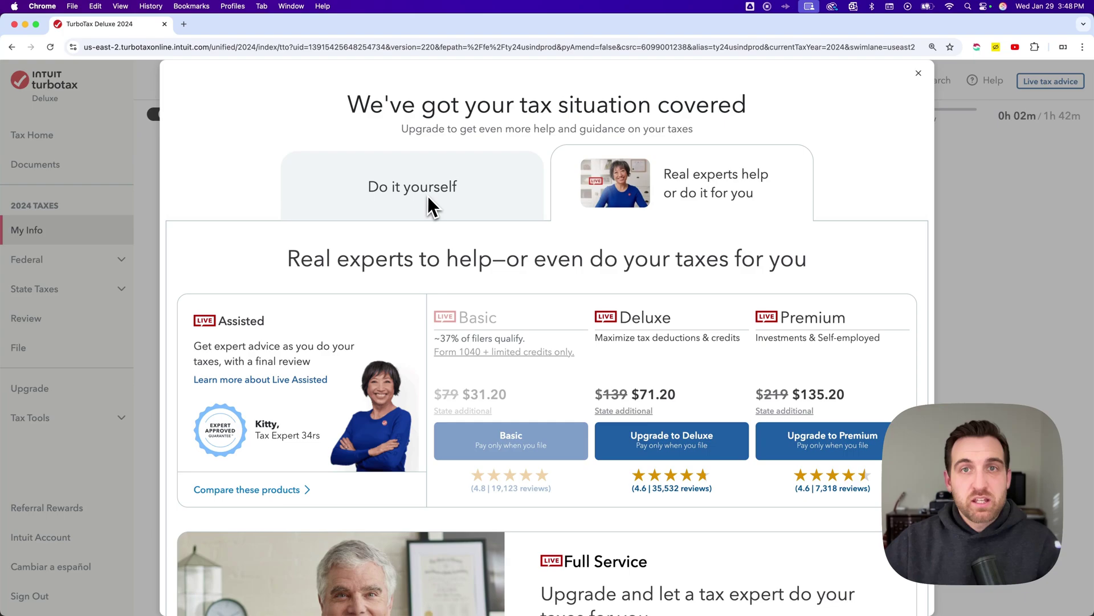
pyautogui.click(920, 74)
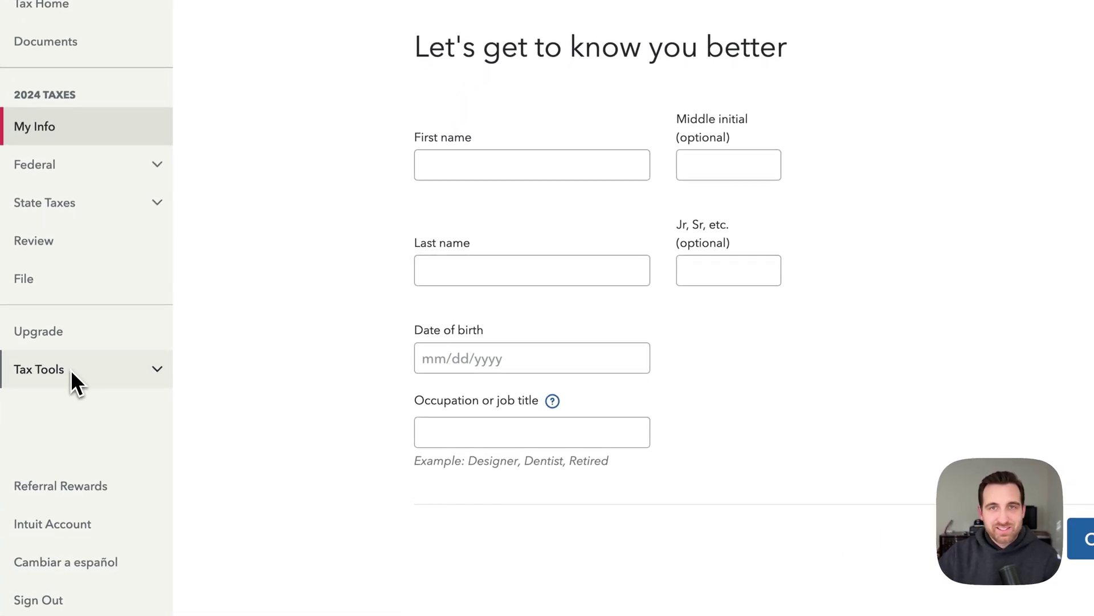
# - Downgrade the return to Free Edition via Tax Tools and verify the $0 price preview
pyautogui.click(71, 374)
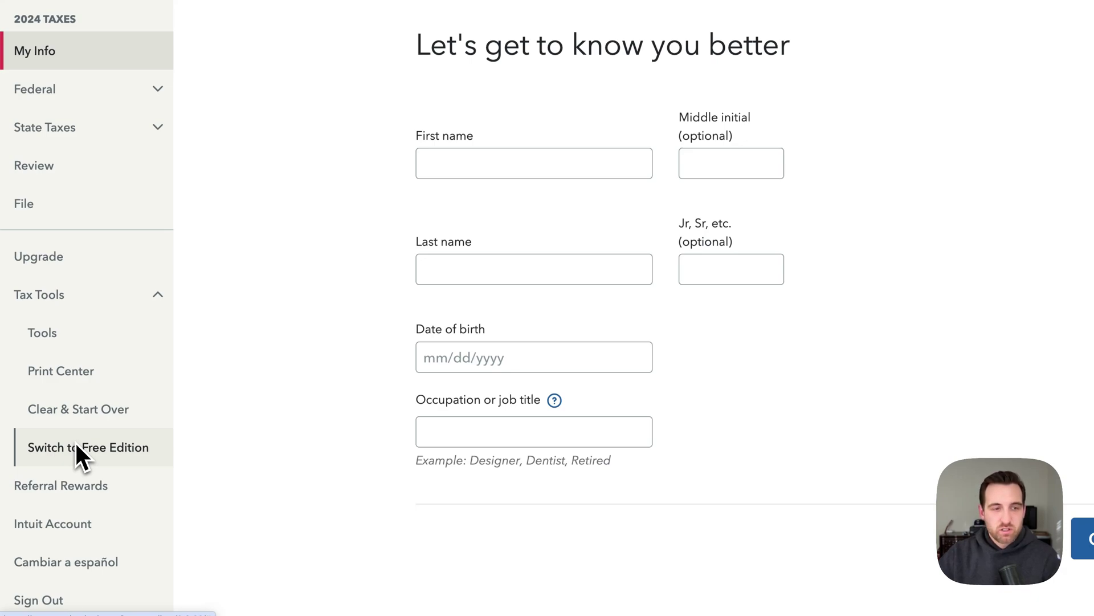
pyautogui.click(59, 479)
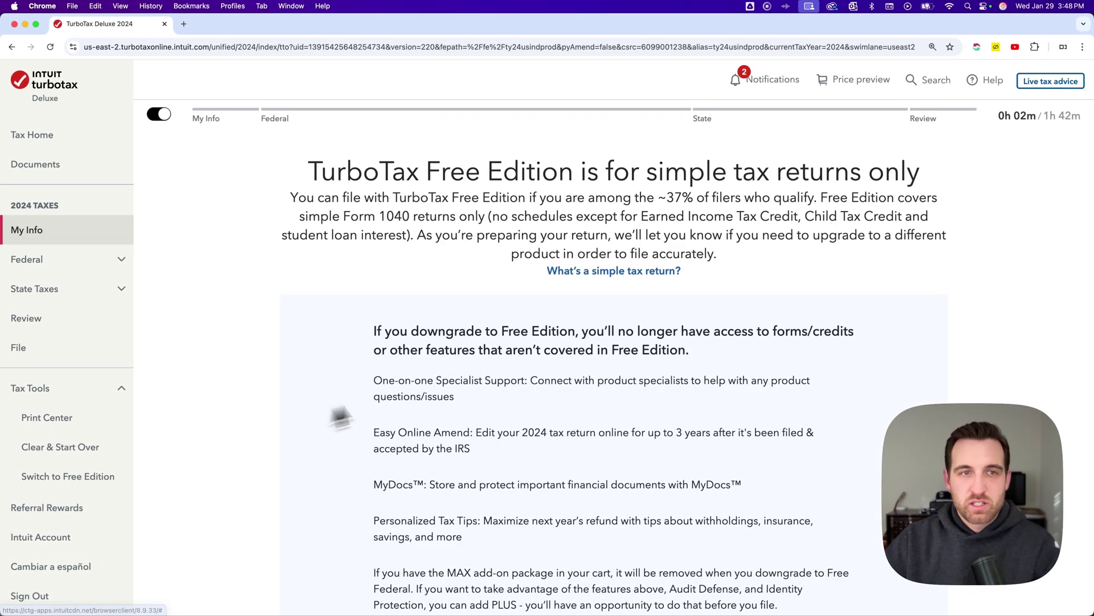
pyautogui.scroll(-5, 460, 375)
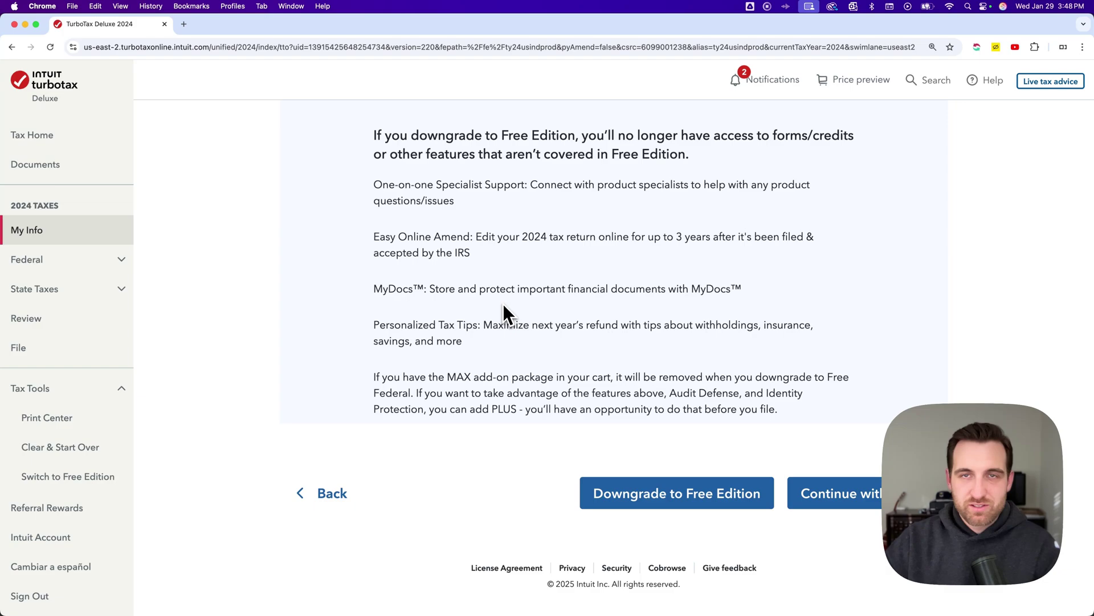
pyautogui.click(678, 493)
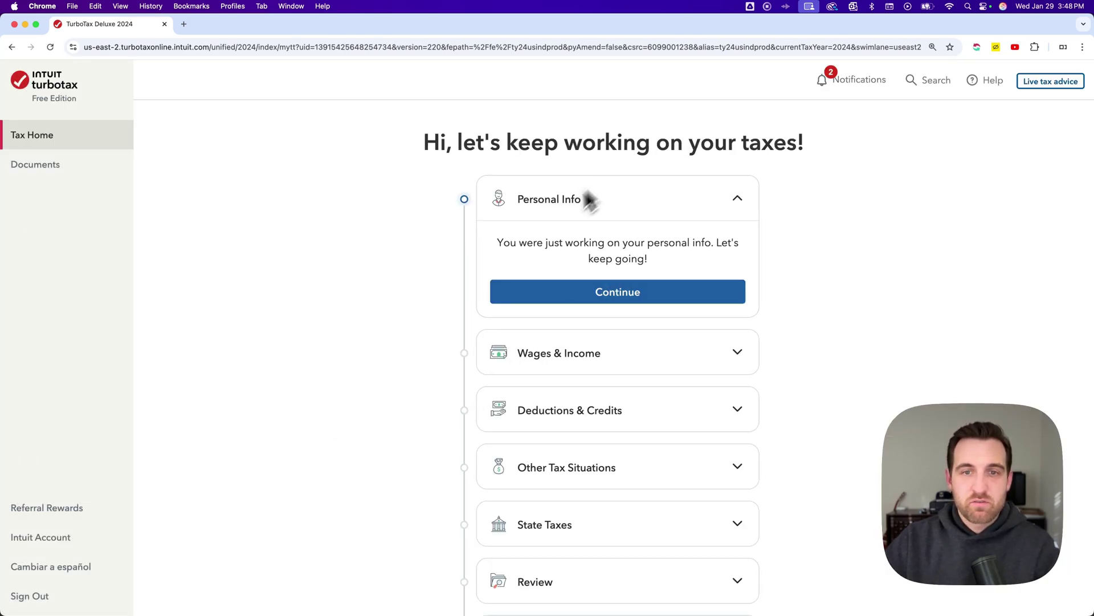
pyautogui.click(558, 283)
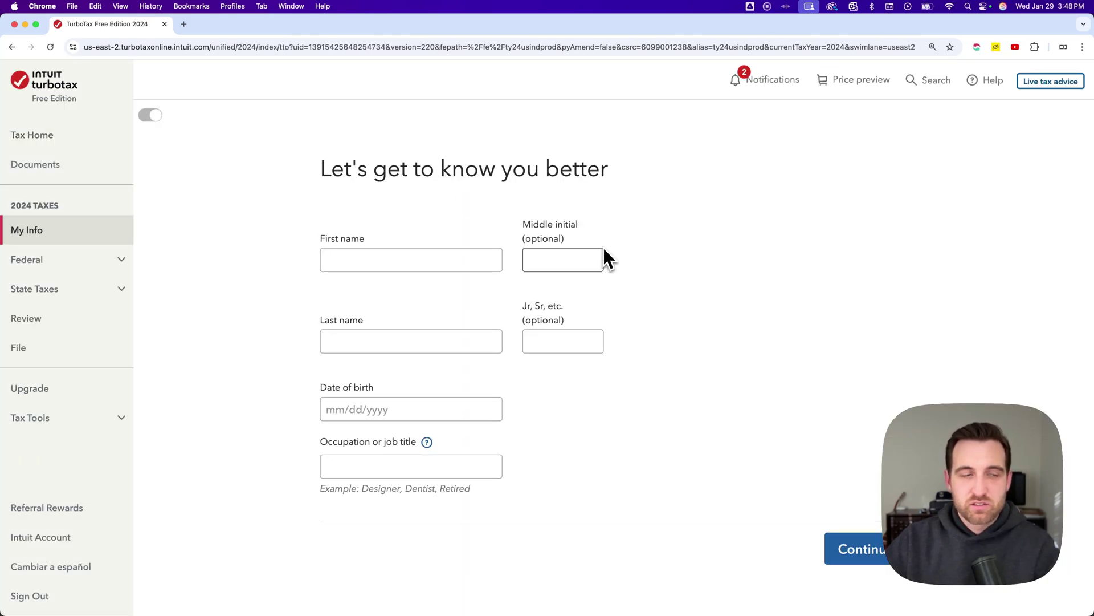
pyautogui.click(878, 82)
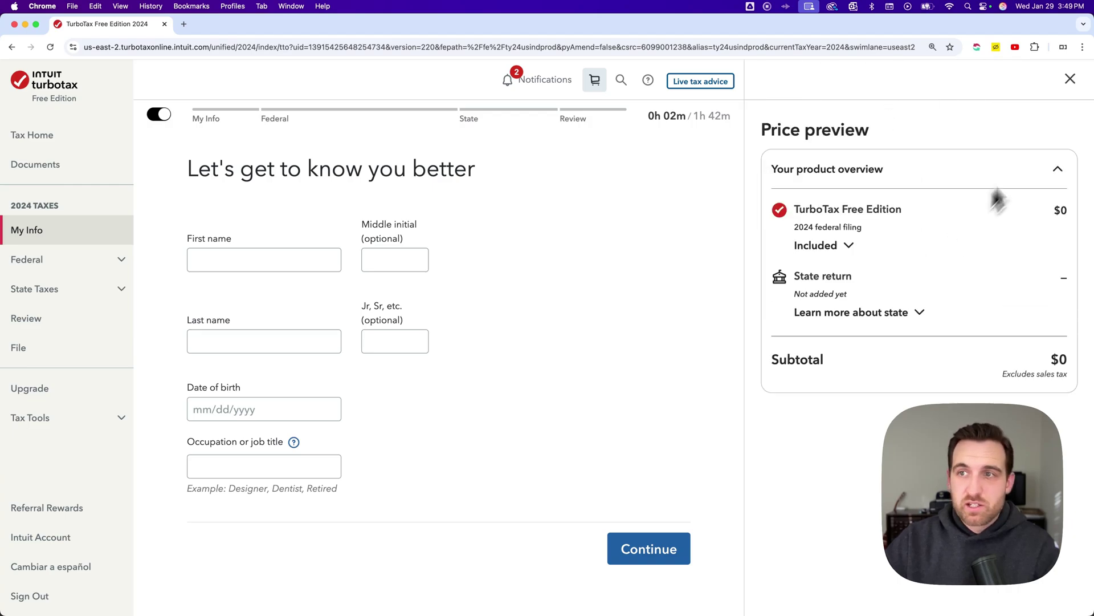
pyautogui.click(1070, 80)
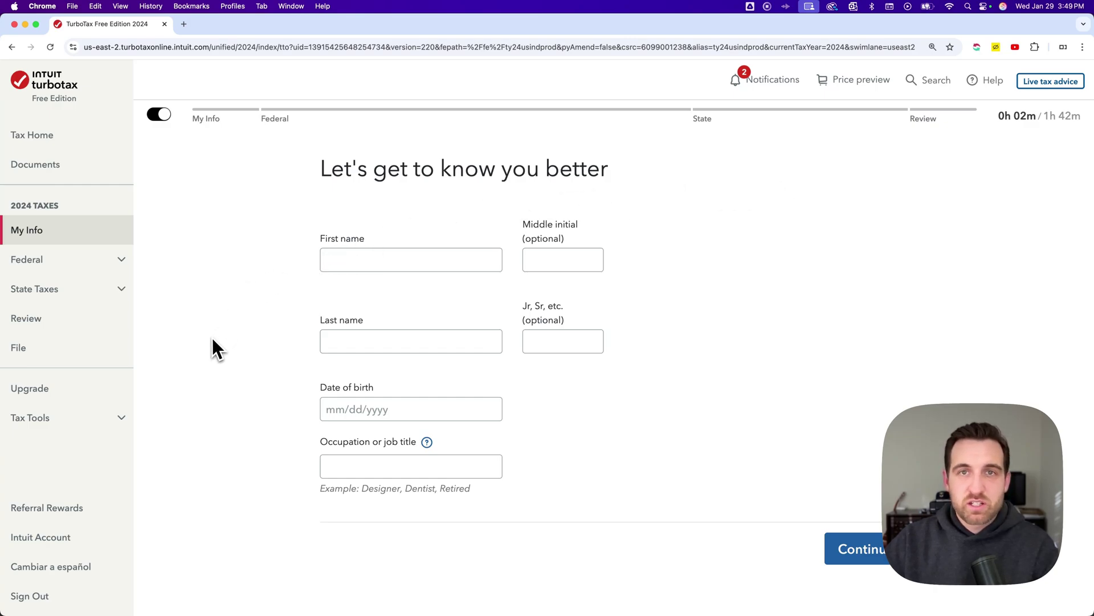
# - Erase the return with Tax Tools > Clear & Start Over, confirming Yes
pyautogui.click(103, 417)
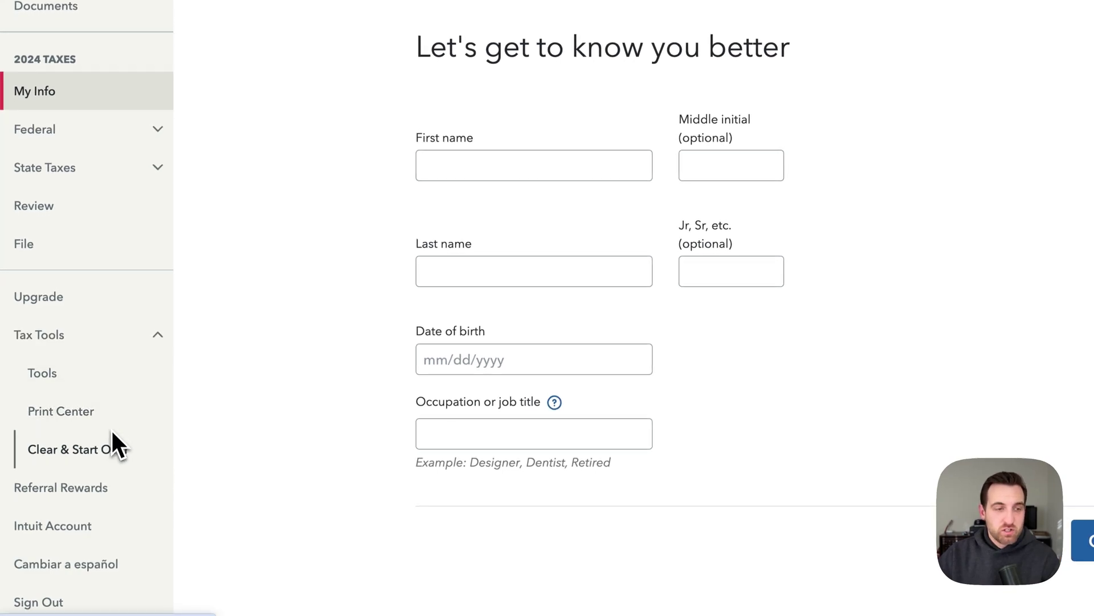
pyautogui.click(110, 441)
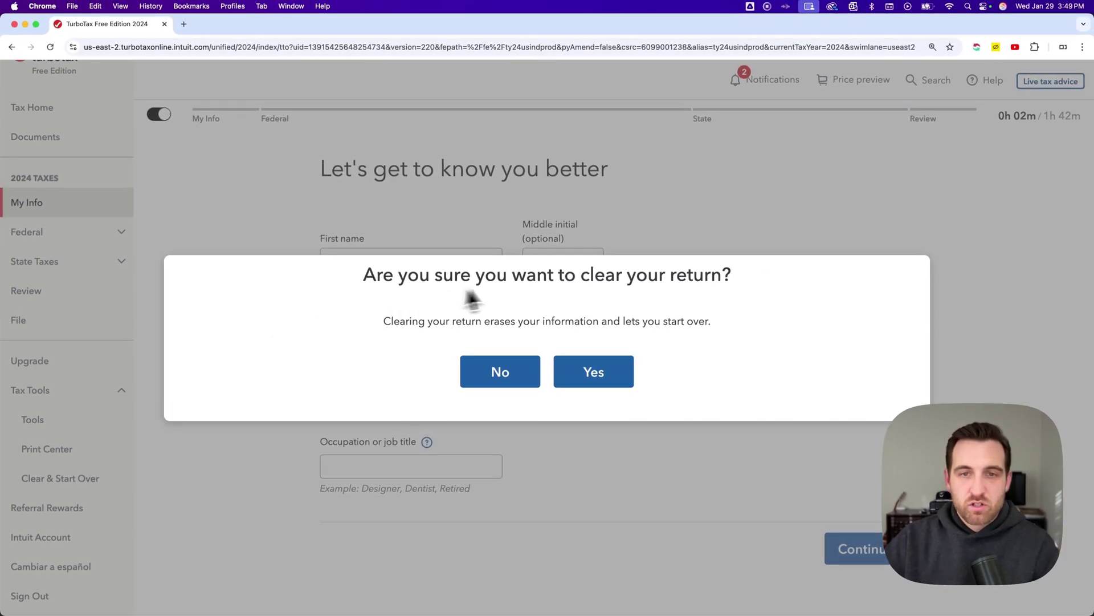
pyautogui.click(583, 377)
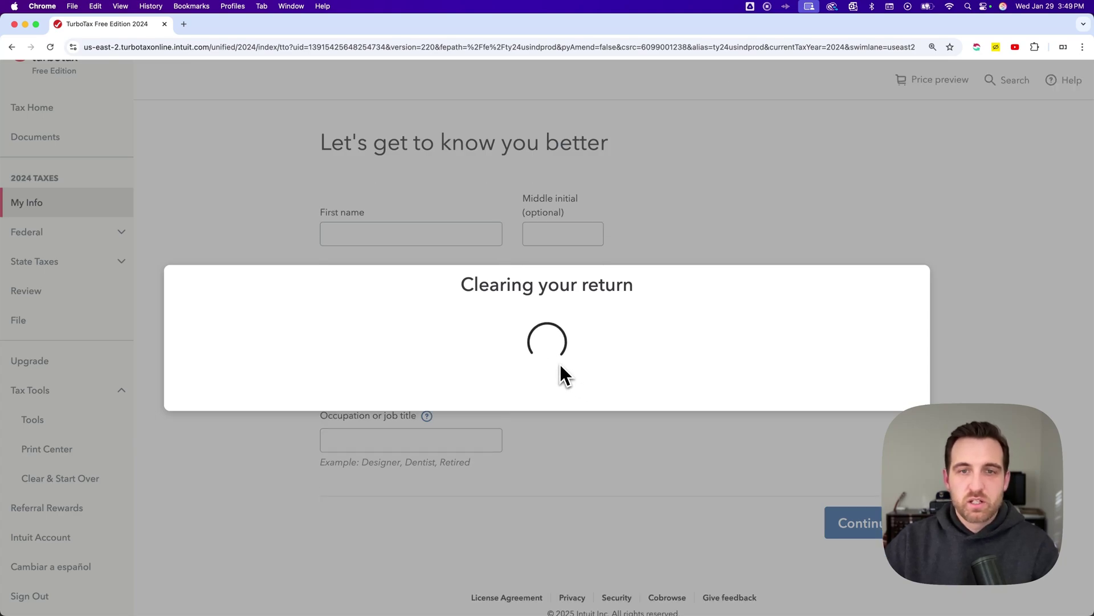
pyautogui.click(557, 364)
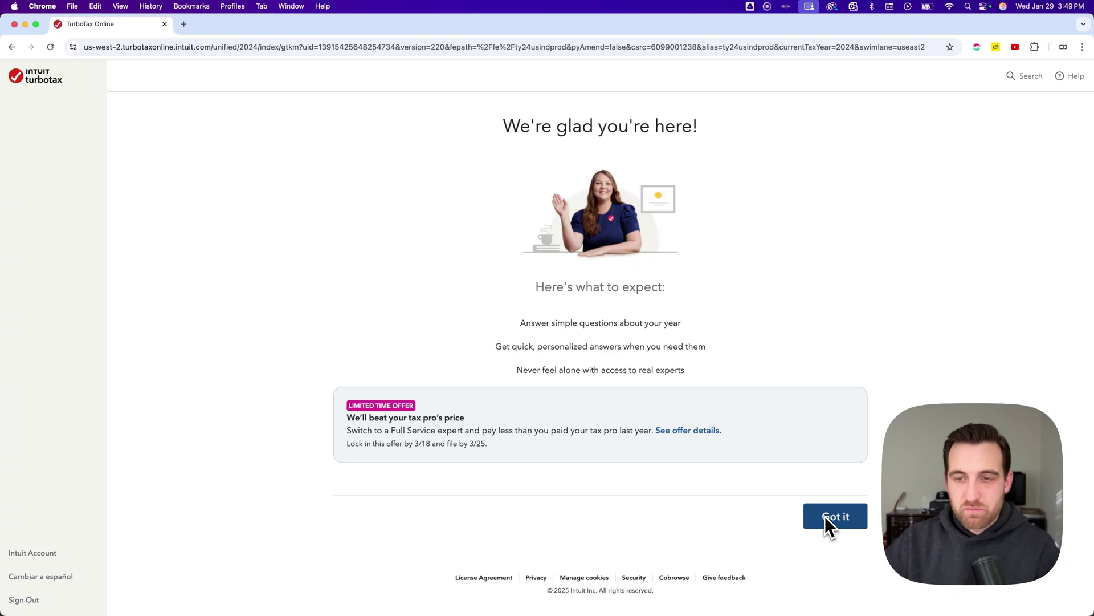
# - Untick the deductions, charity, tuition, dependents, home and stock situations, then choose 'Comfortable on my own'
pyautogui.click(825, 515)
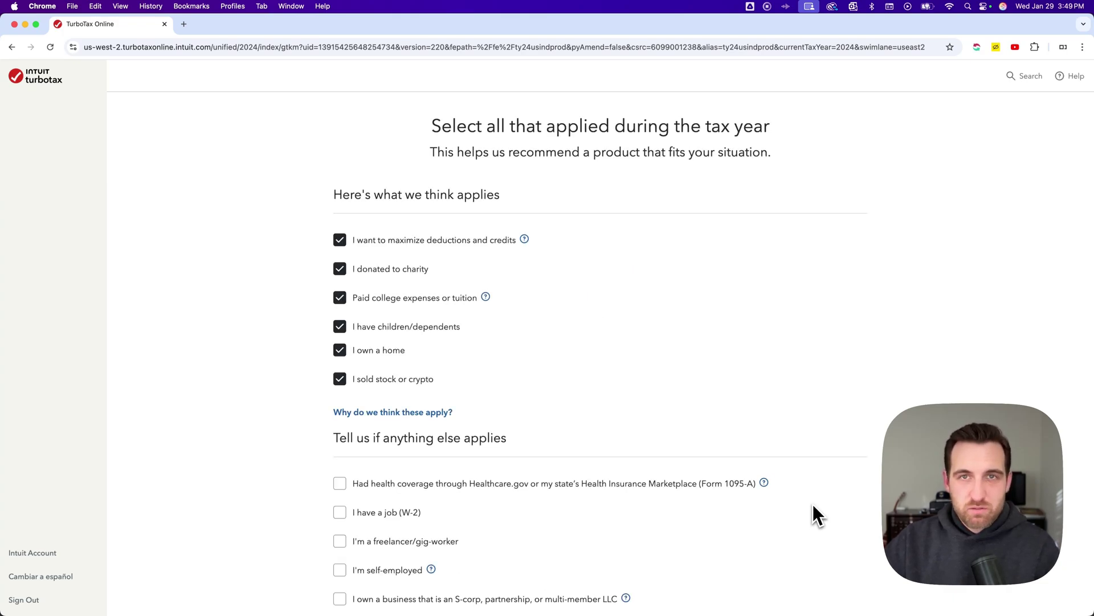
pyautogui.click(339, 239)
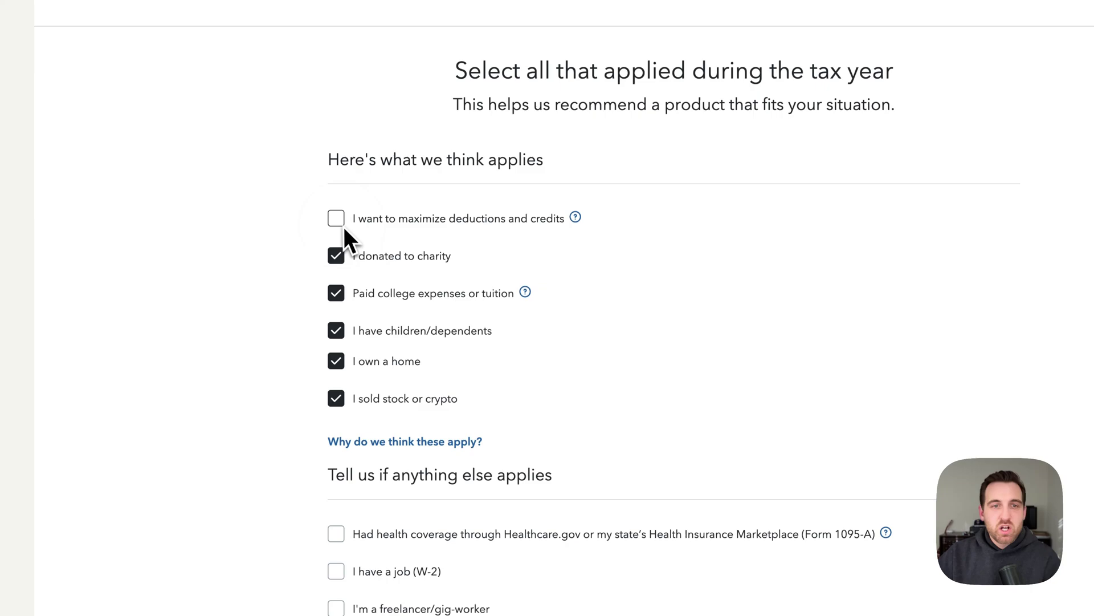
pyautogui.click(341, 269)
pyautogui.click(339, 289)
pyautogui.click(338, 330)
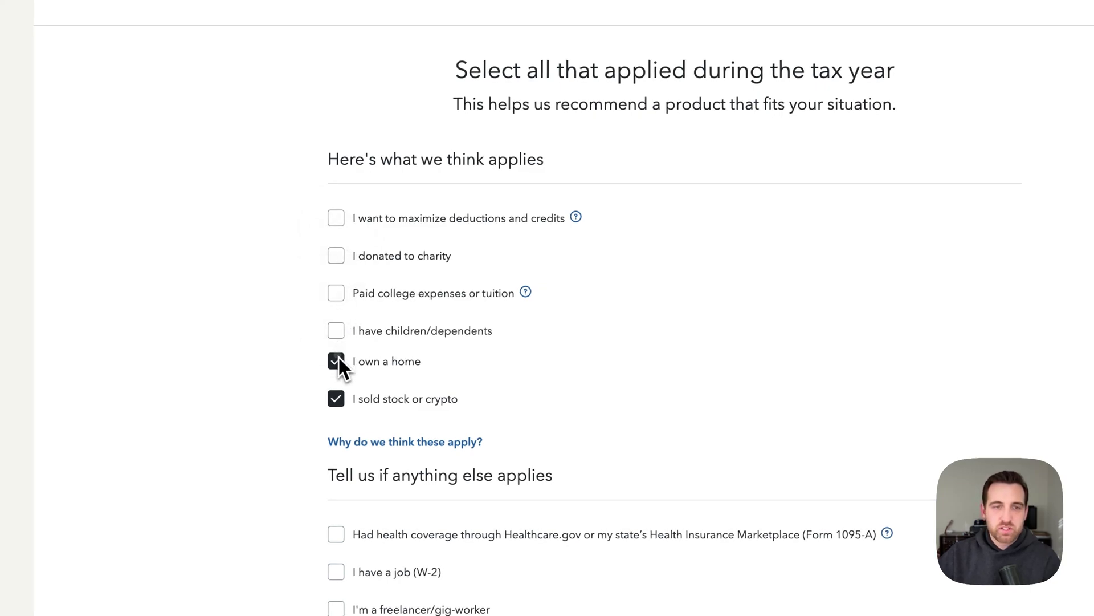
pyautogui.click(338, 398)
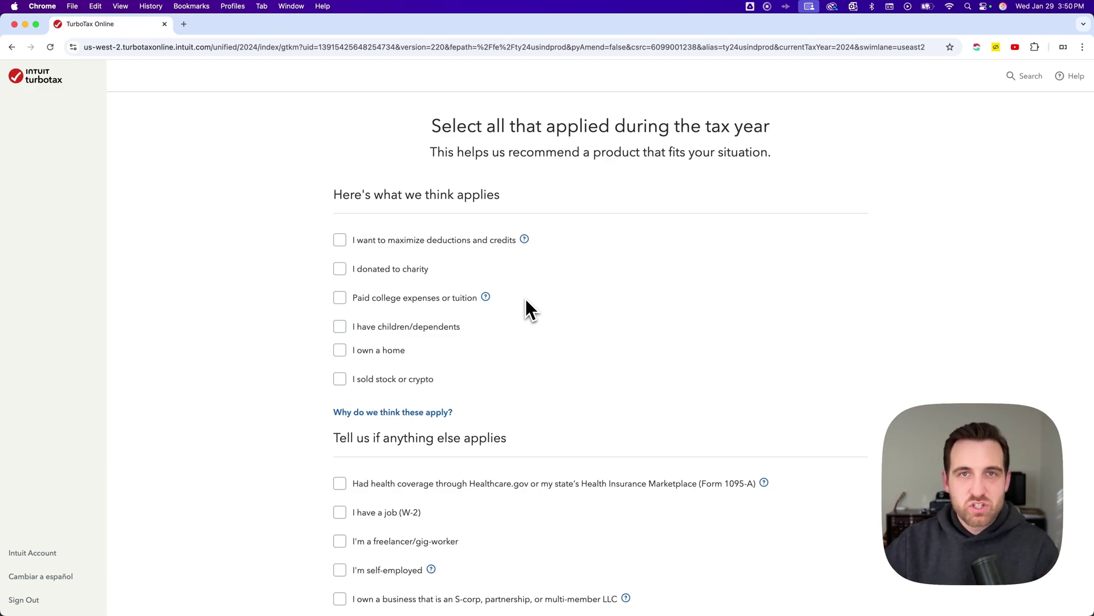
pyautogui.scroll(-5, 537, 304)
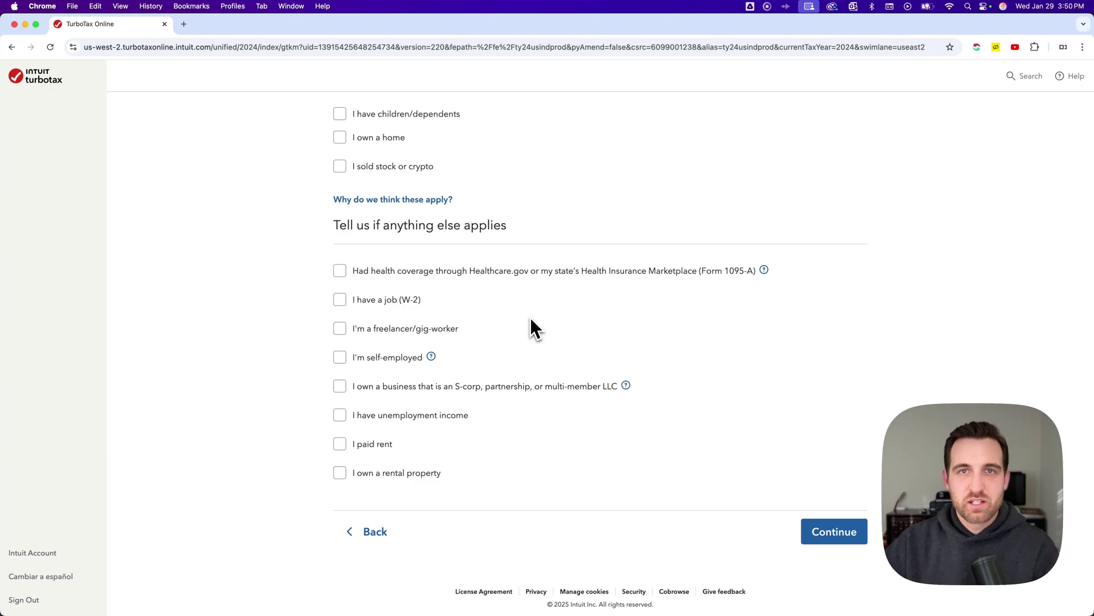
pyautogui.click(836, 533)
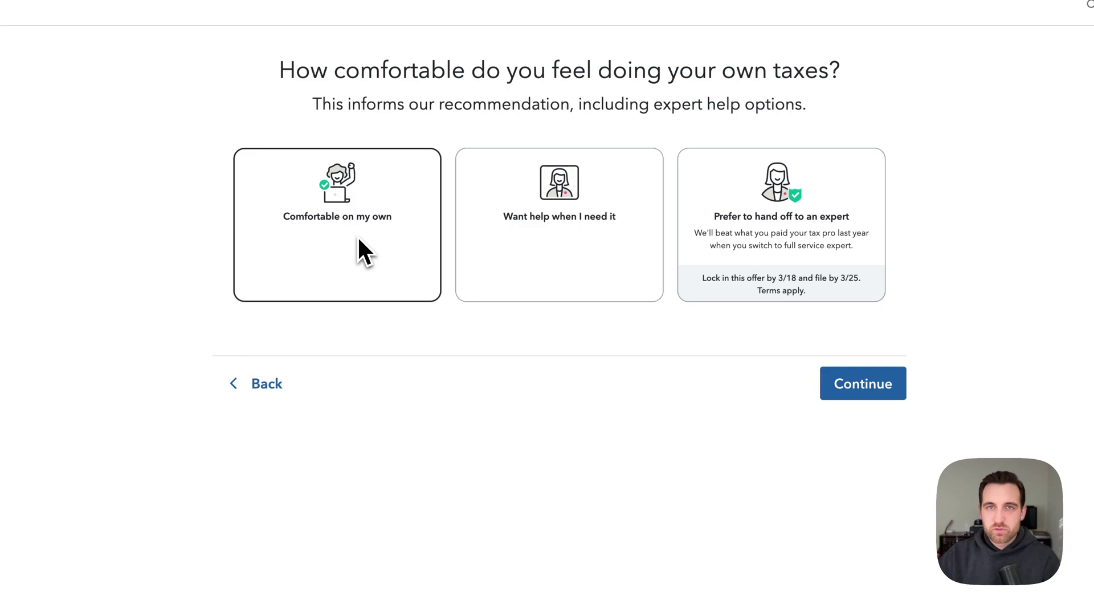
pyautogui.click(357, 244)
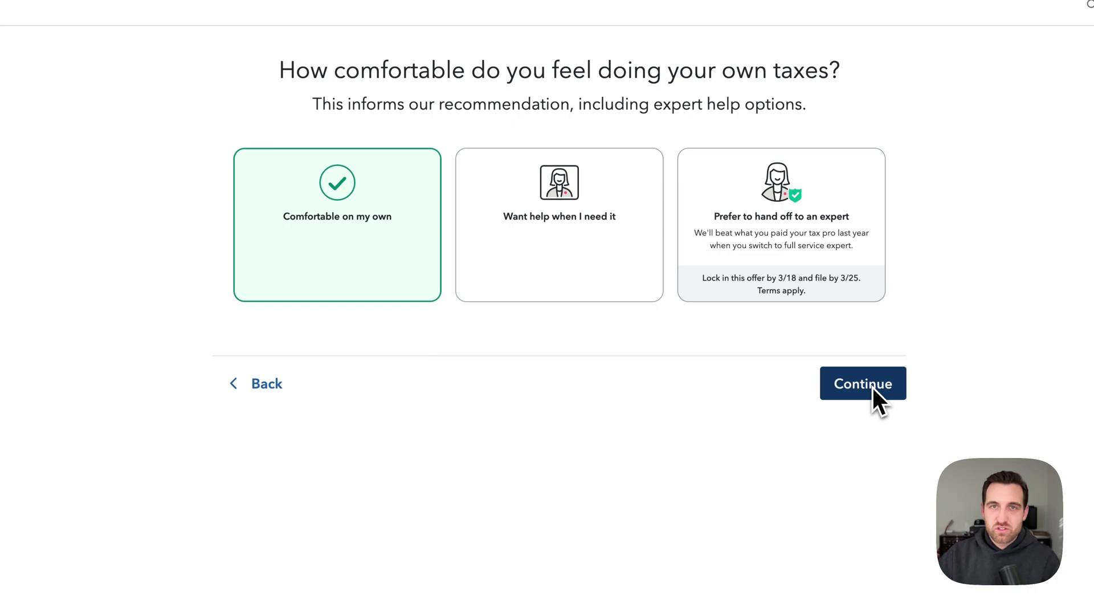
pyautogui.click(843, 373)
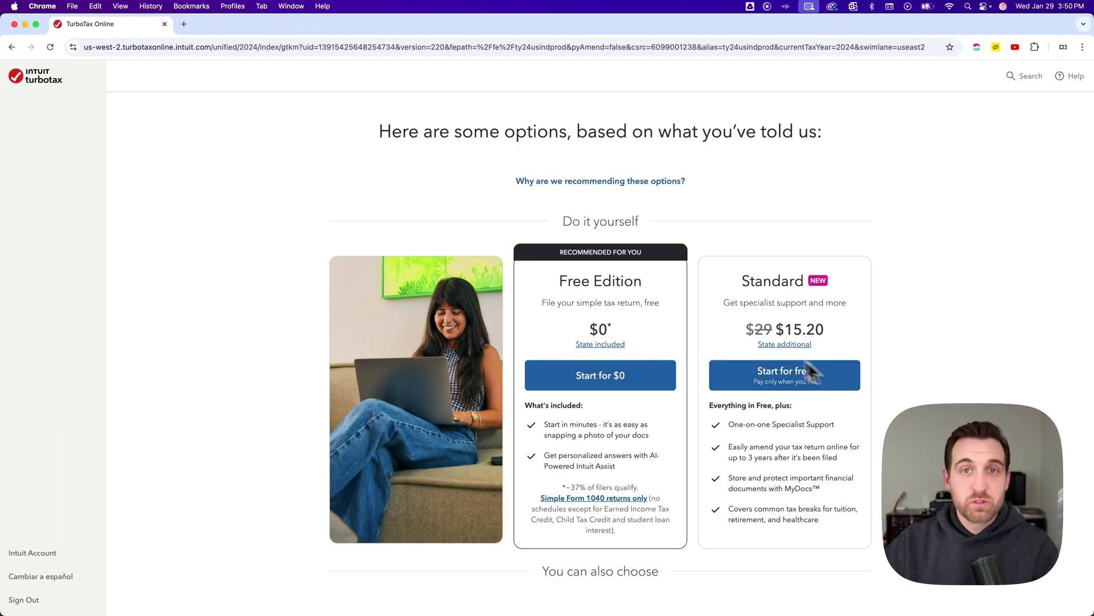
pyautogui.scroll(-2, 663, 274)
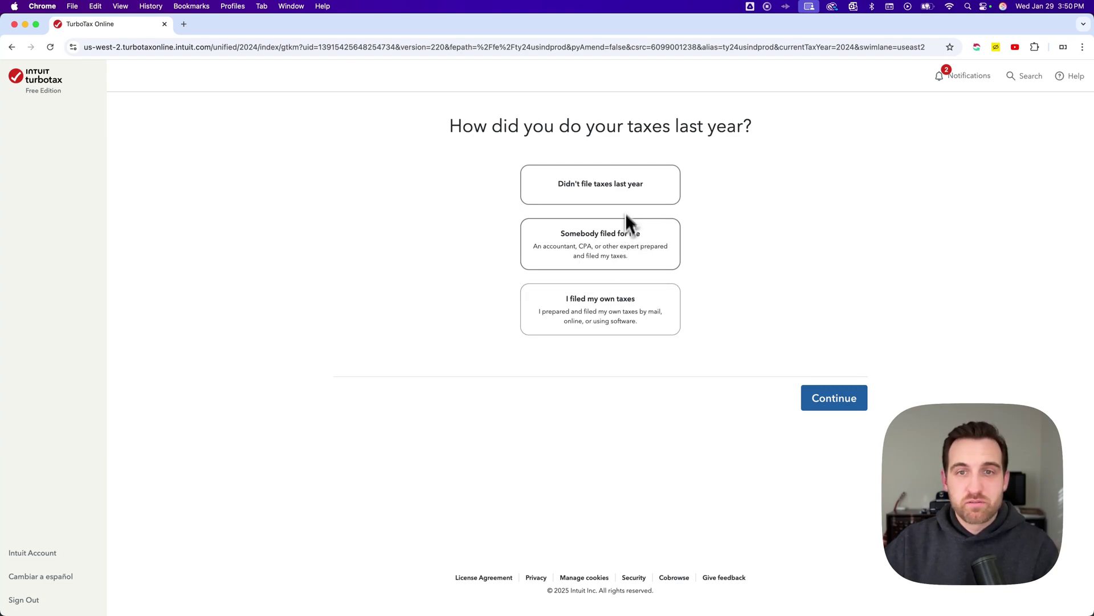
# - Answer 'Didn't file taxes last year' and submit it
pyautogui.click(616, 186)
pyautogui.click(836, 398)
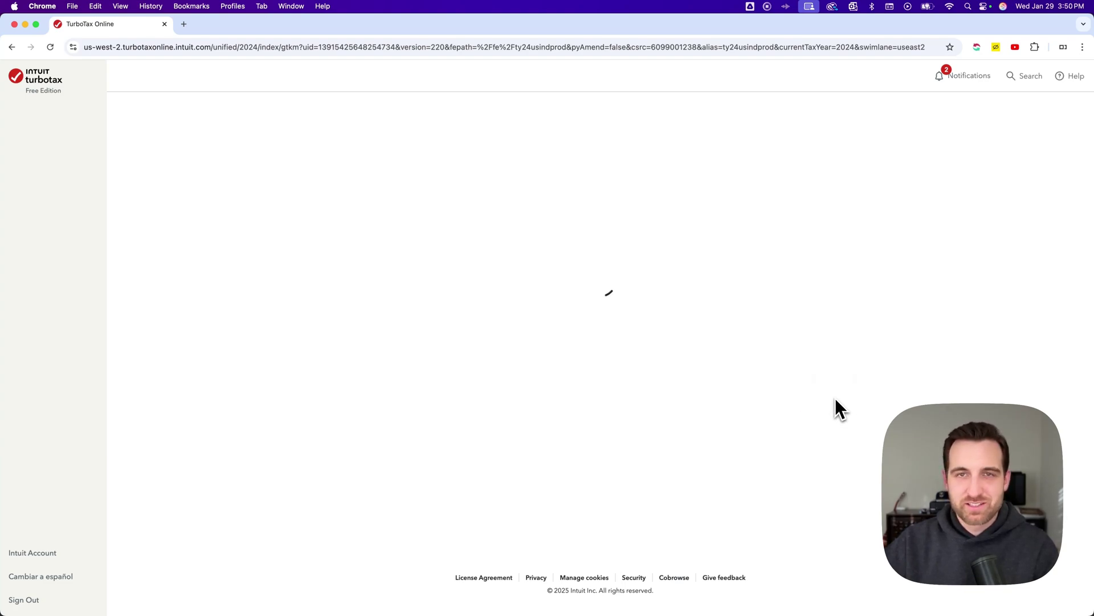